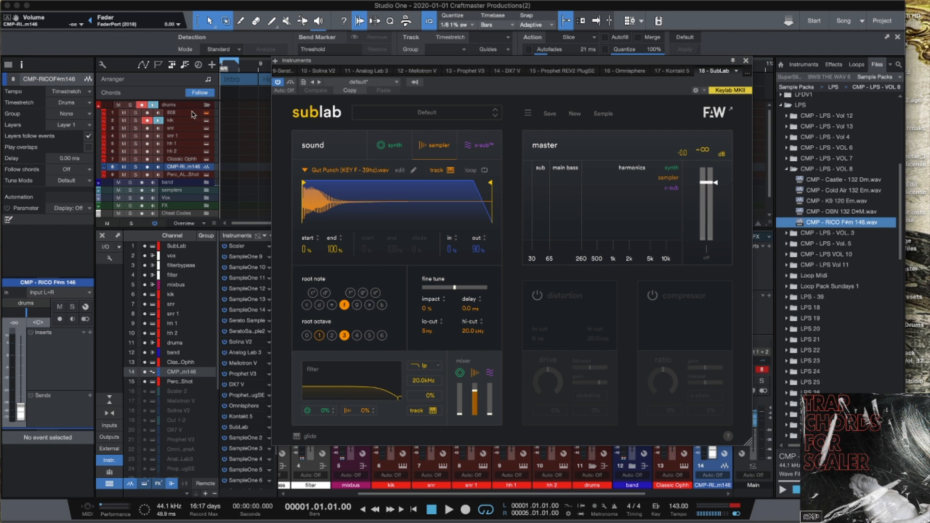
# Select the 808 track and switch the file browser to the IllMind sample location
pyautogui.click(193, 114)
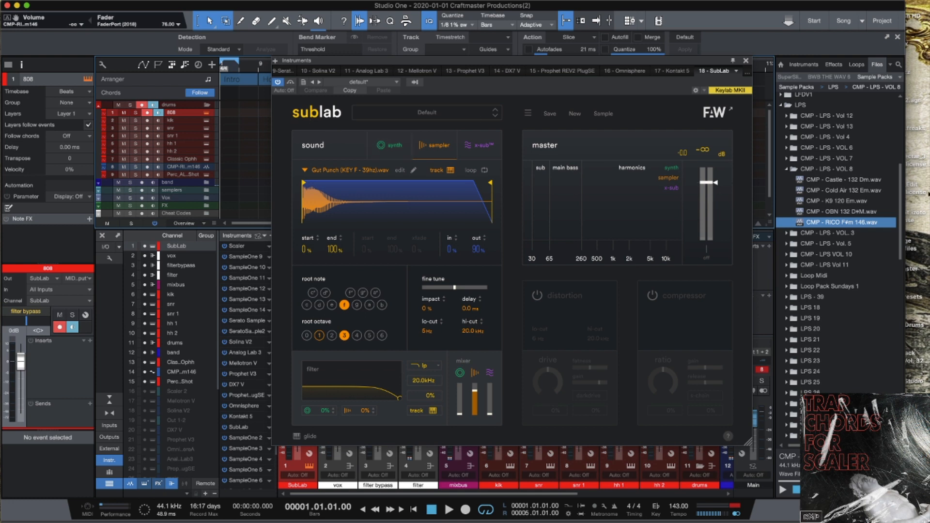
pyautogui.click(899, 77)
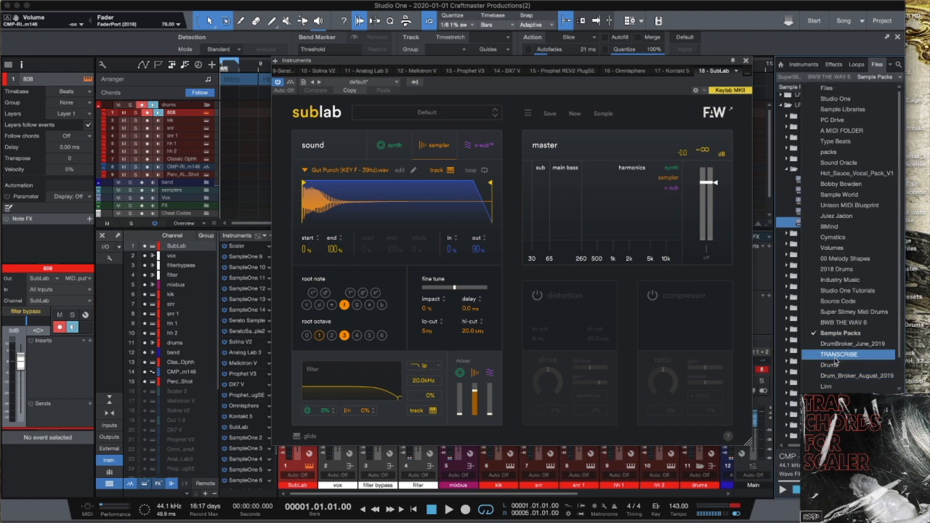
pyautogui.click(850, 323)
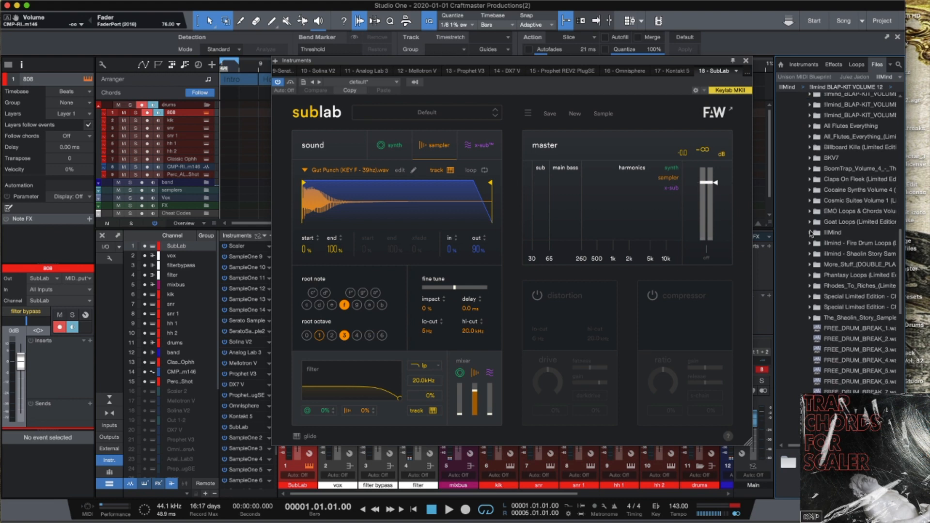
# Expand the nested IllMind folder and its All Sub Everything (Limited Edition Pack) subfolder in the file browser
pyautogui.click(812, 233)
pyautogui.scroll(-5, 822, 274)
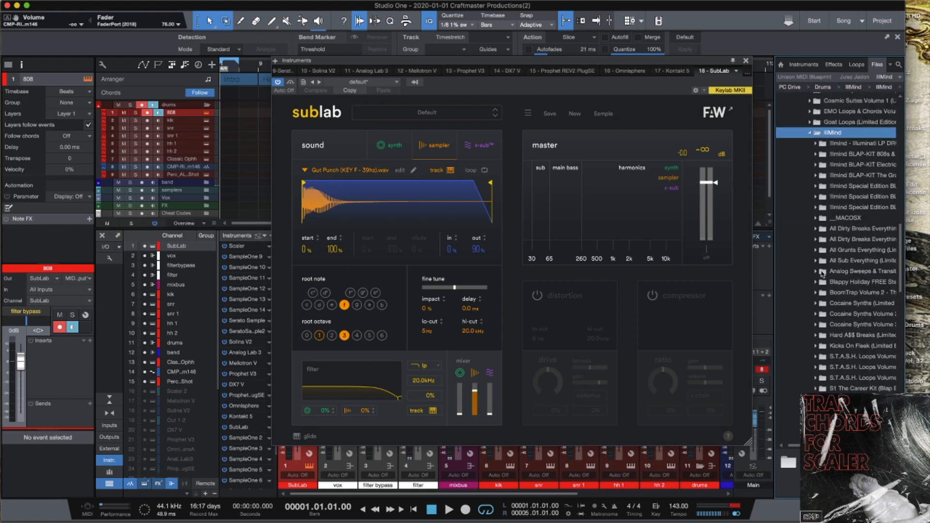
pyautogui.scroll(1, 822, 275)
pyautogui.hscroll(2, 825, 261)
pyautogui.click(782, 290)
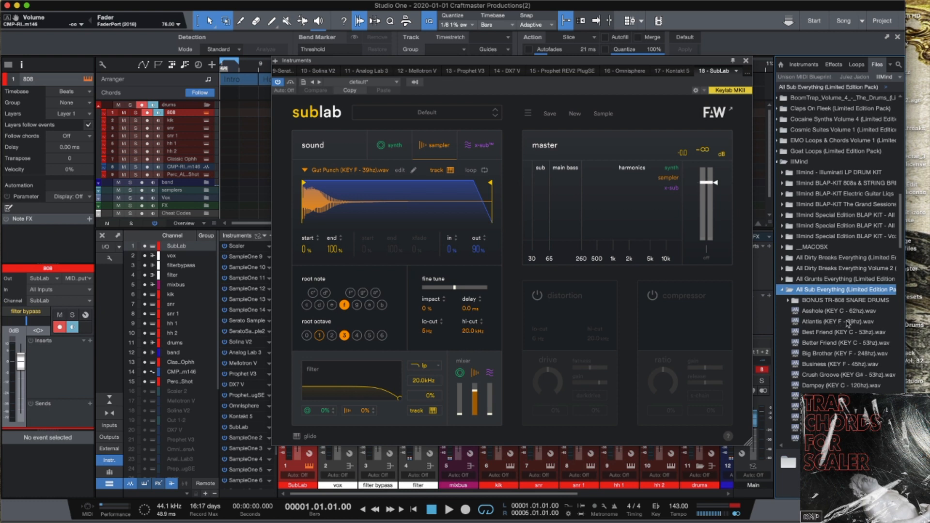
# Look through the sub bass samples and their key labels in the All Sub Everything folder
pyautogui.scroll(-3, 855, 325)
pyautogui.hscroll(-2, 855, 327)
pyautogui.hscroll(3, 855, 328)
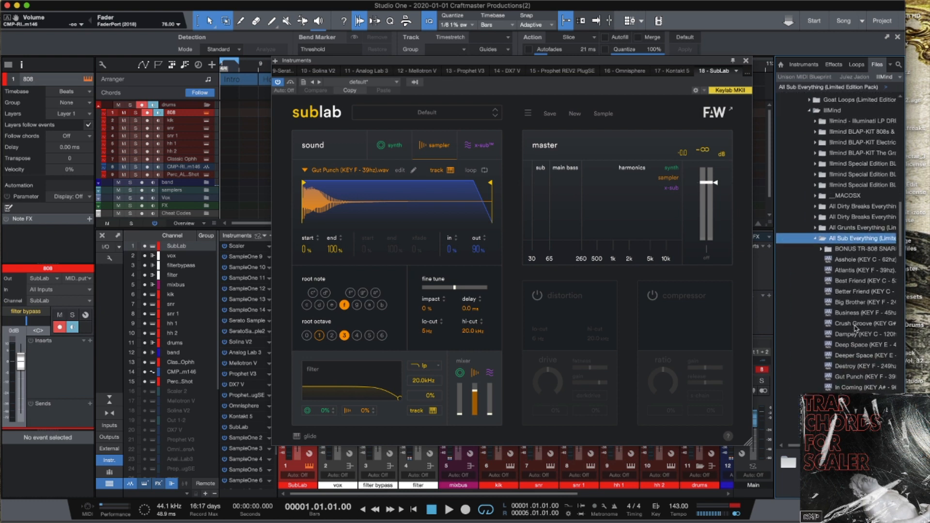
pyautogui.scroll(-5, 860, 382)
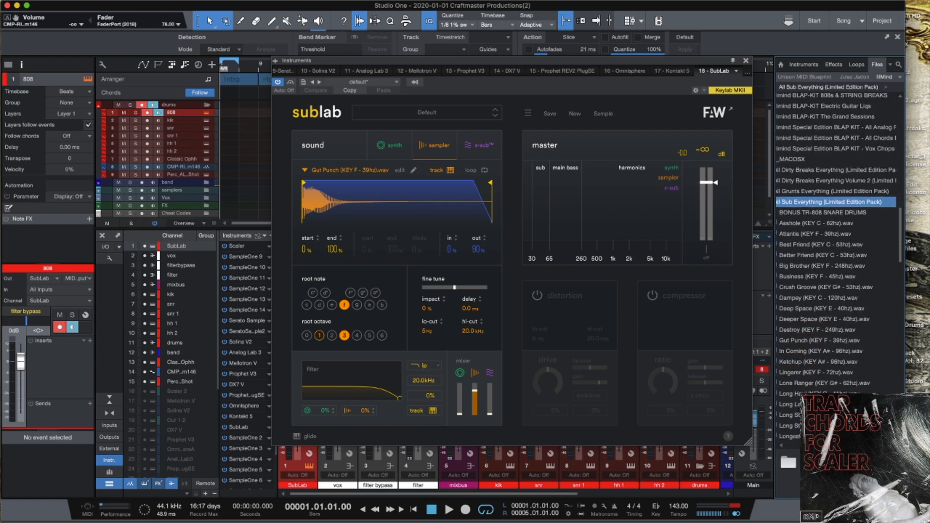
pyautogui.hscroll(-3, 860, 382)
pyautogui.hscroll(1, 861, 385)
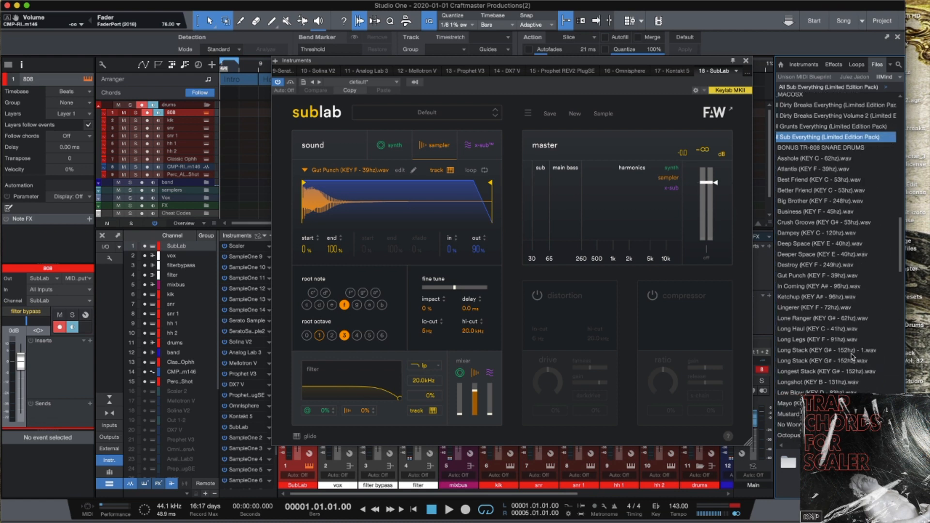
pyautogui.scroll(-5, 845, 387)
pyautogui.hscroll(-1, 829, 378)
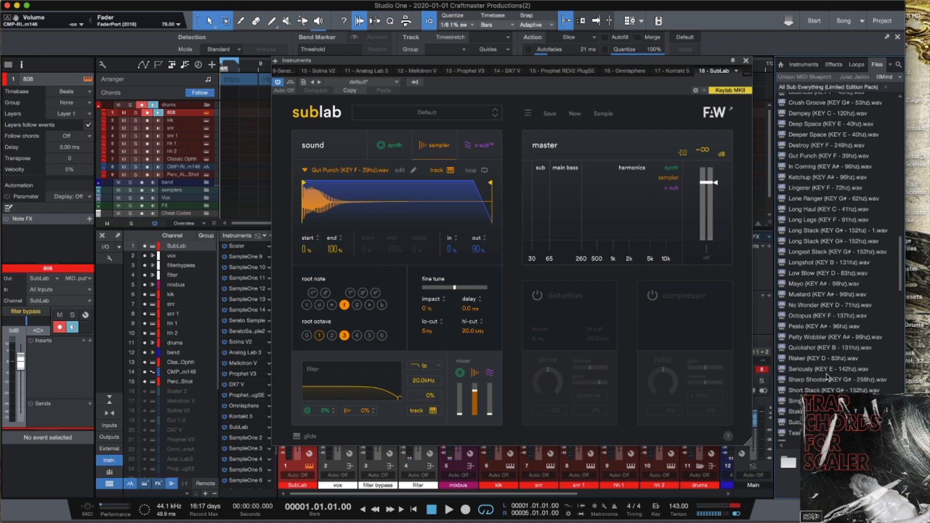
pyautogui.scroll(2, 827, 377)
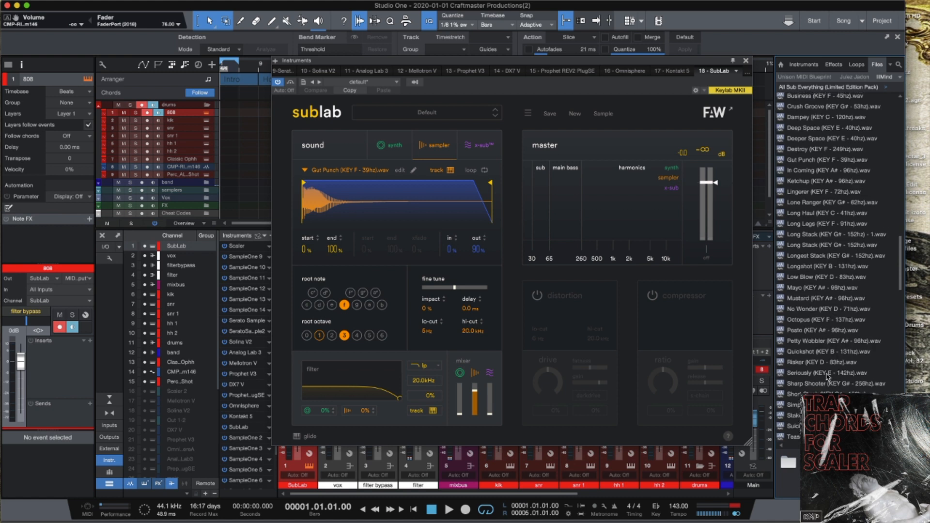
pyautogui.hscroll(1, 828, 377)
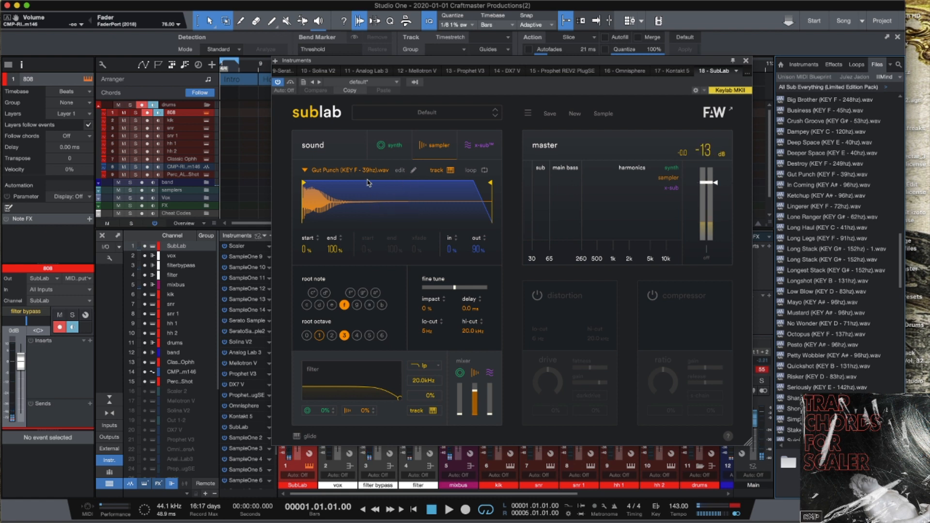
# Load "Long Stack (KEY G# - 152hz) - 1.wav" into the SubLab sampler and set the root octave to 3
pyautogui.click(827, 248)
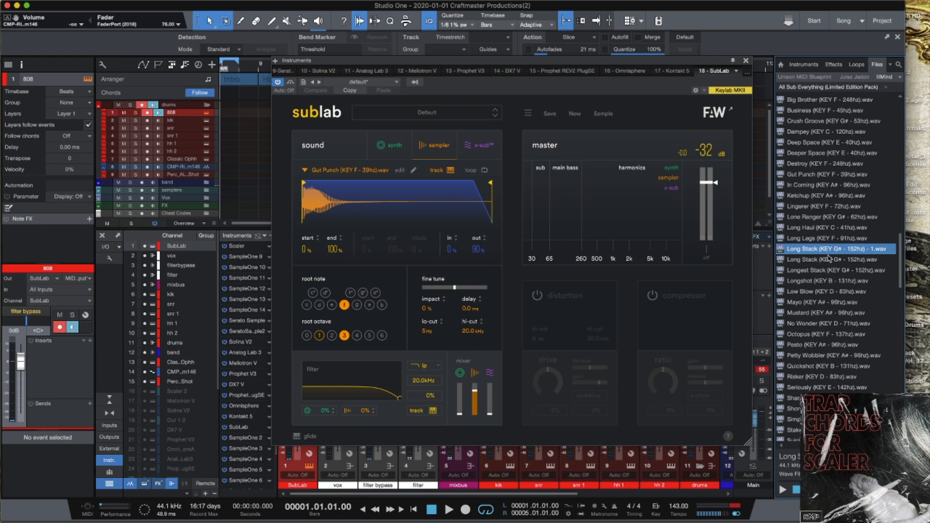
pyautogui.moveTo(834, 252); pyautogui.dragTo(414, 212)
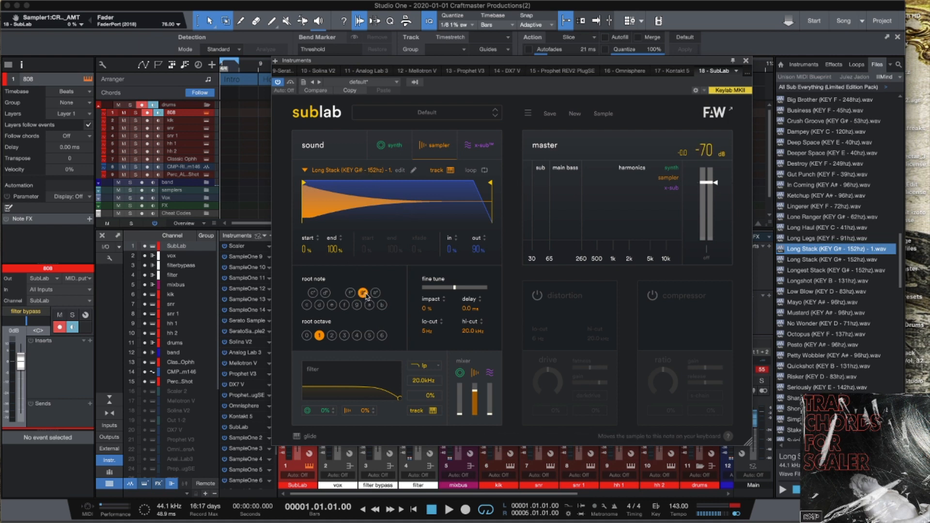
pyautogui.click(345, 336)
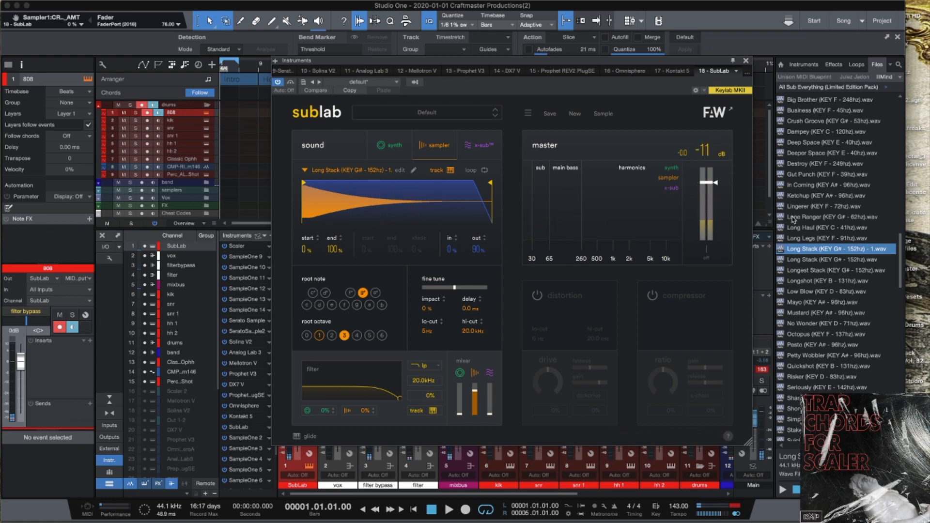
# Collapse the All Sub Everything folder and both the nested and parent IllMind folders in the file browser
pyautogui.scroll(5, 793, 219)
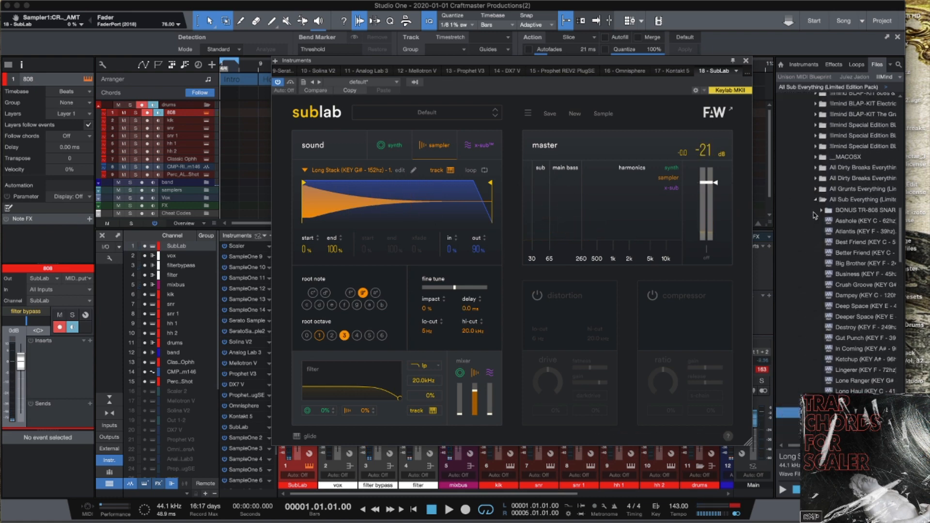
pyautogui.click(816, 199)
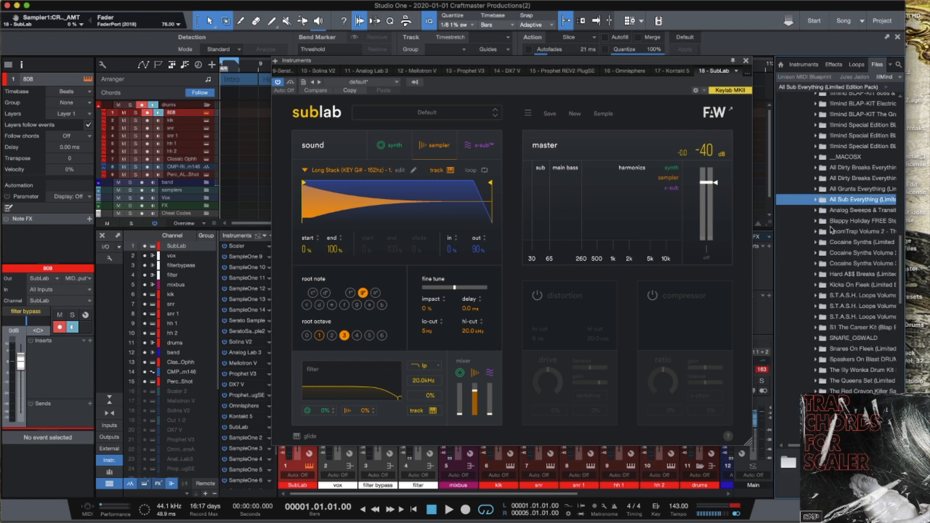
pyautogui.scroll(5, 831, 230)
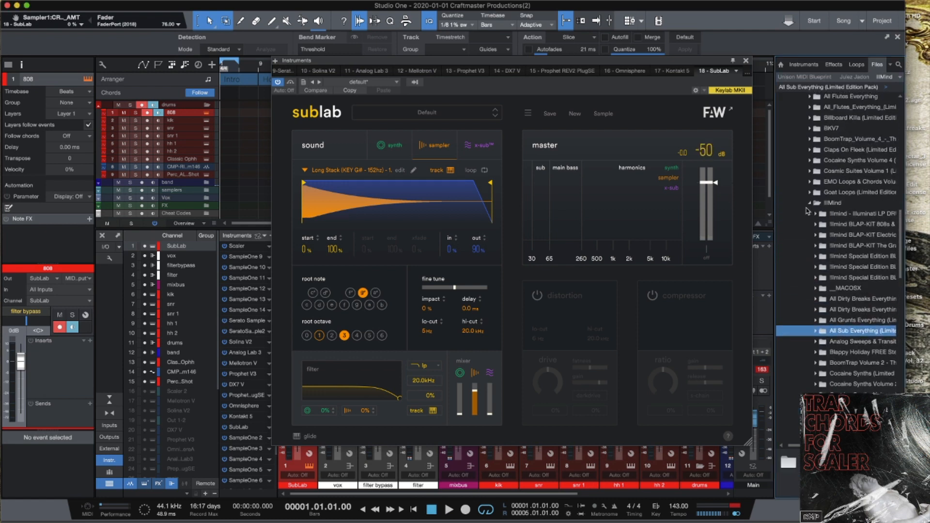
pyautogui.click(811, 204)
pyautogui.scroll(4, 816, 217)
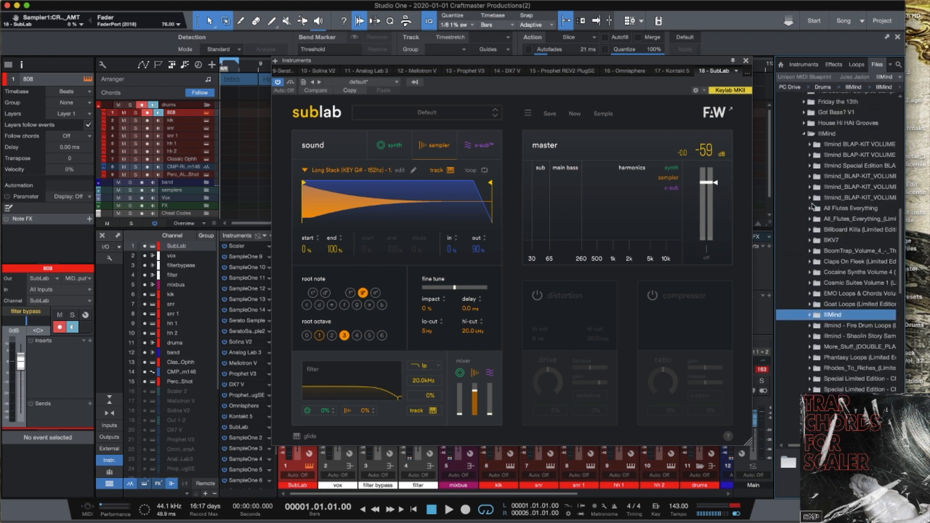
pyautogui.scroll(2, 811, 207)
pyautogui.click(815, 180)
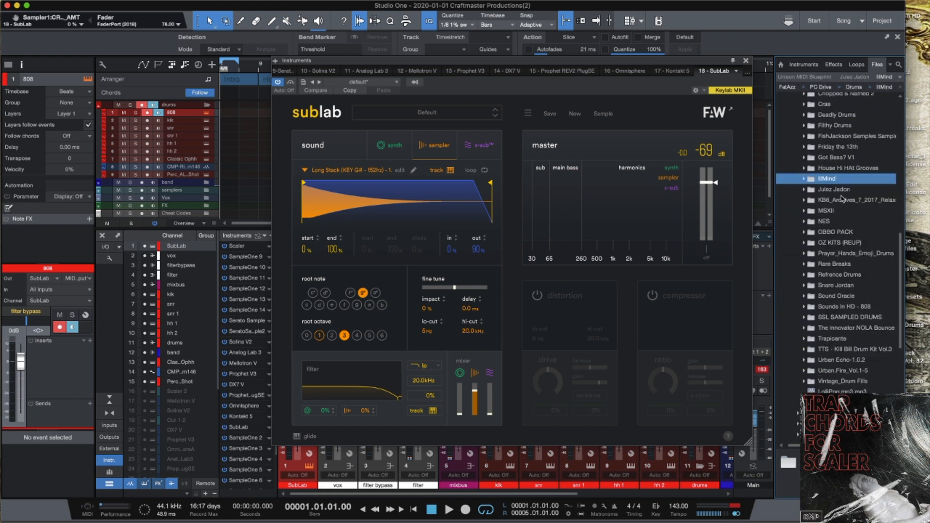
# Expand the Julez Jadon folder down to the 808_&_Bass folder inside Trapped_In_Love_Drum_Kit_V2
pyautogui.scroll(2, 839, 201)
pyautogui.click(806, 212)
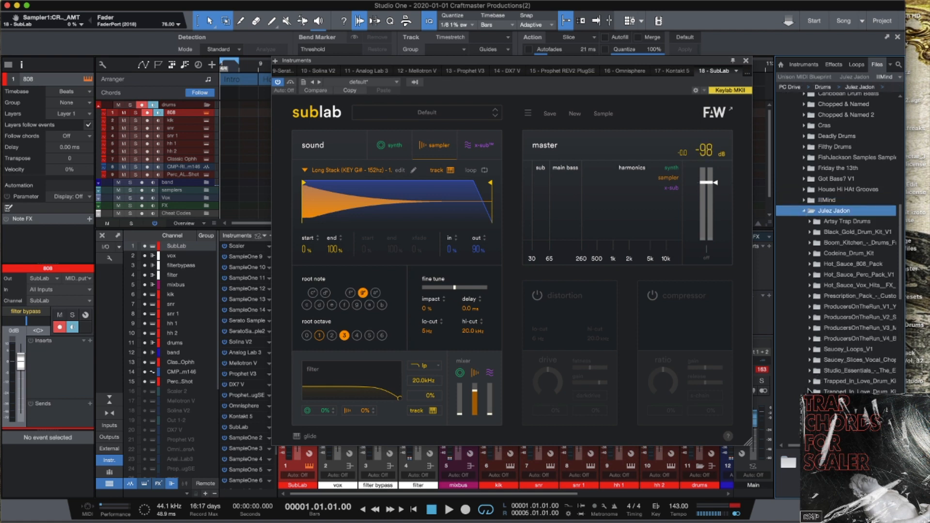
pyautogui.click(809, 391)
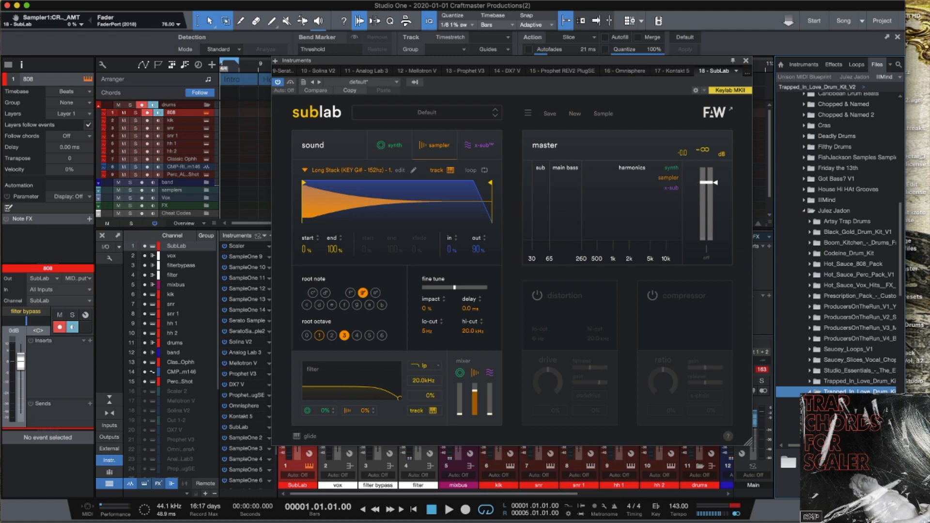
pyautogui.click(815, 413)
pyautogui.scroll(-4, 803, 382)
pyautogui.click(822, 343)
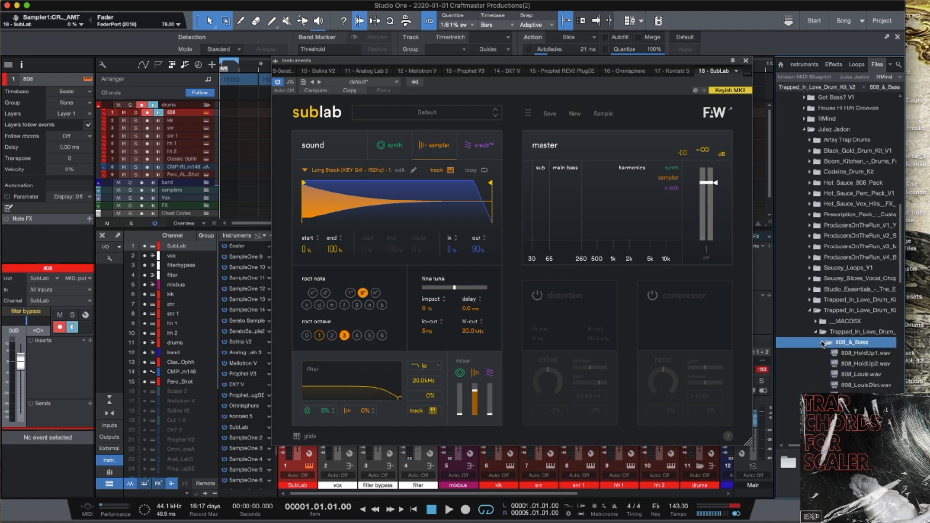
# Try 808_HoldUp1.wav in the sampler, replace it with 808_Seasons1.wav and set the root octave to 3
pyautogui.moveTo(856, 353); pyautogui.dragTo(415, 215)
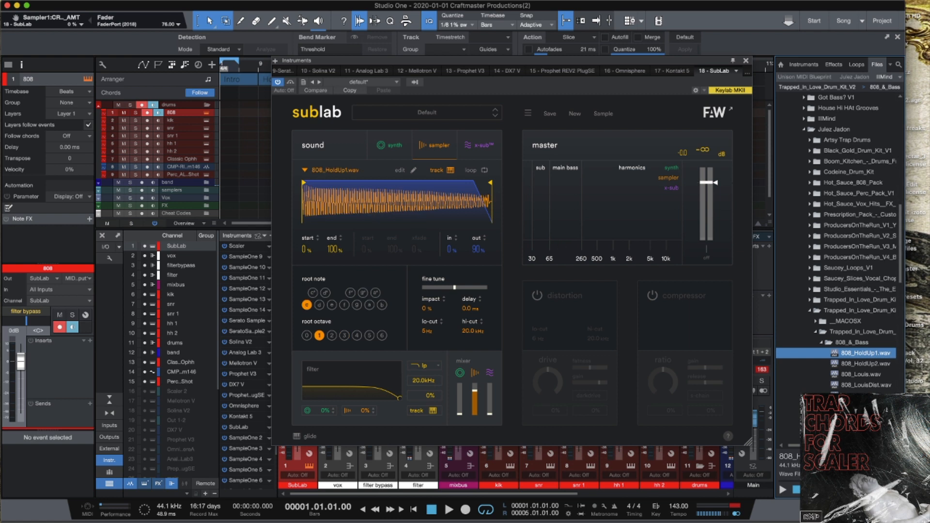
pyautogui.moveTo(857, 396); pyautogui.dragTo(470, 215)
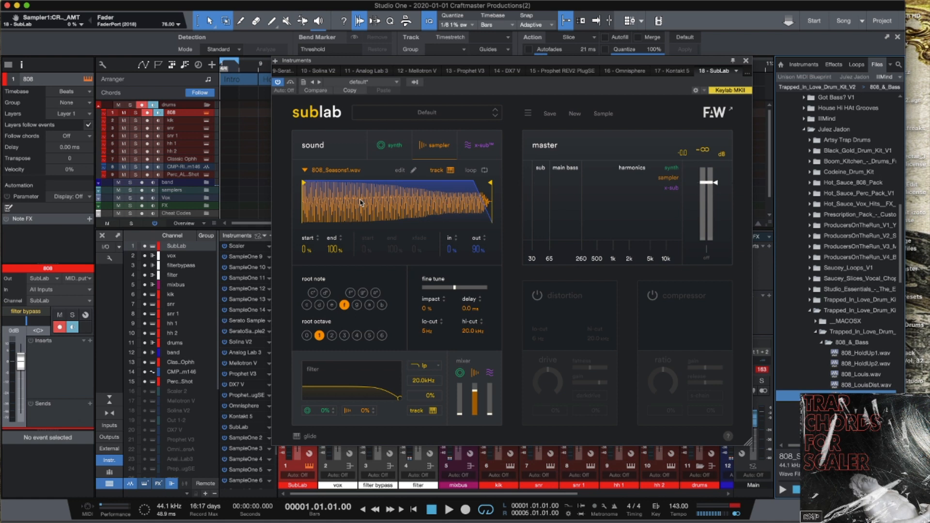
pyautogui.click(343, 336)
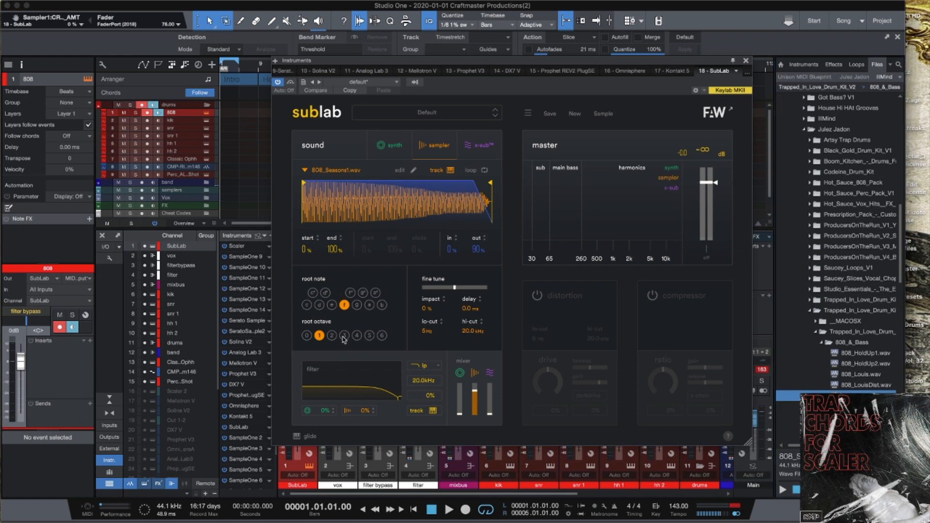
pyautogui.click(343, 336)
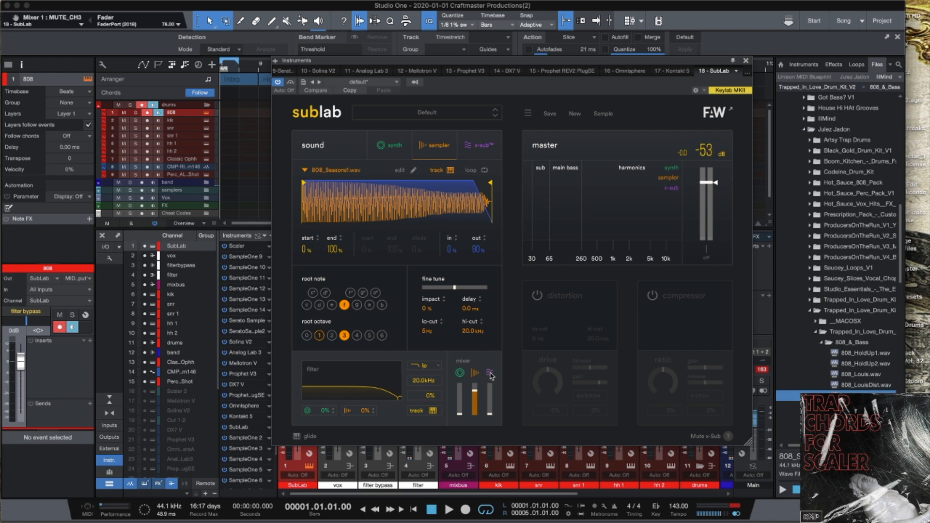
# Raise the x-sub level in SubLab's mixer to -3.0 dB and open the x-sub settings
pyautogui.moveTo(490, 419); pyautogui.dragTo(492, 391)
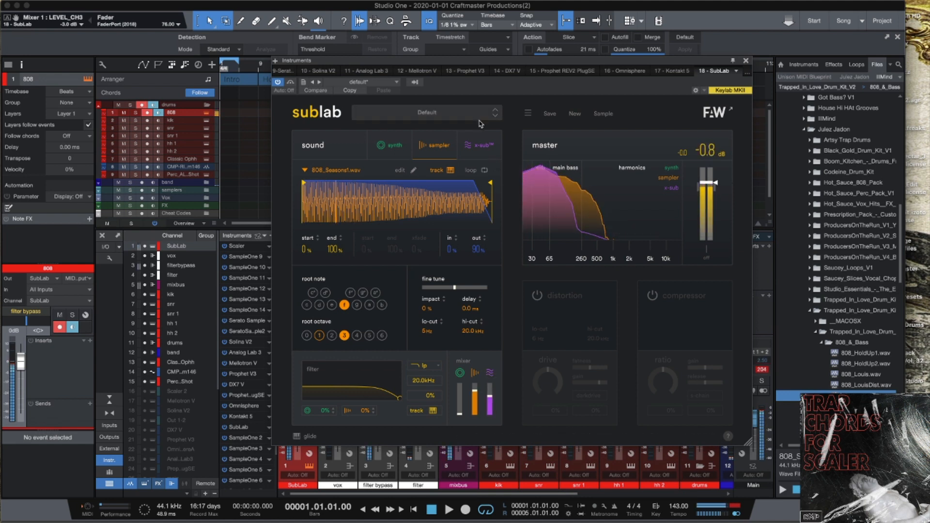
pyautogui.click(481, 145)
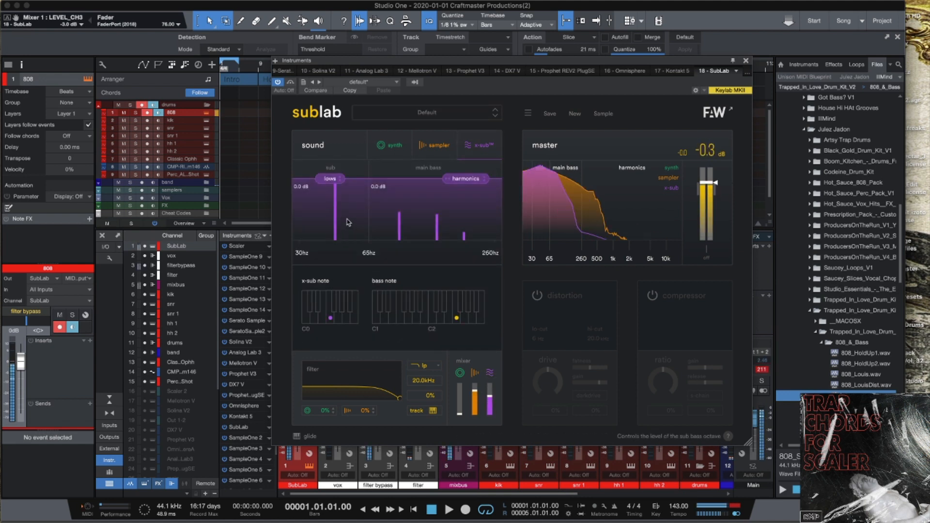
# Lower the x-sub lows to -60.0 dB and reduce the x-sub mixer level to about -8.3 dB
pyautogui.click(326, 178)
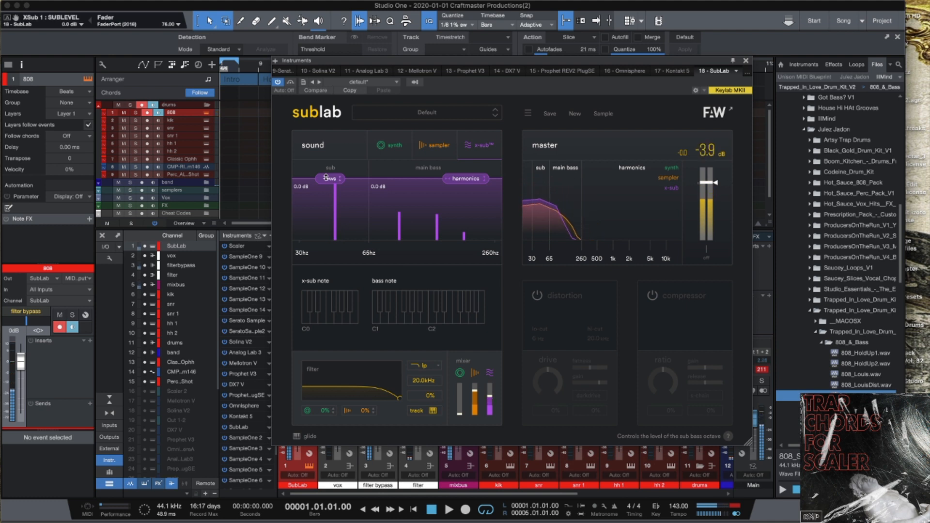
pyautogui.moveTo(326, 178); pyautogui.dragTo(316, 272)
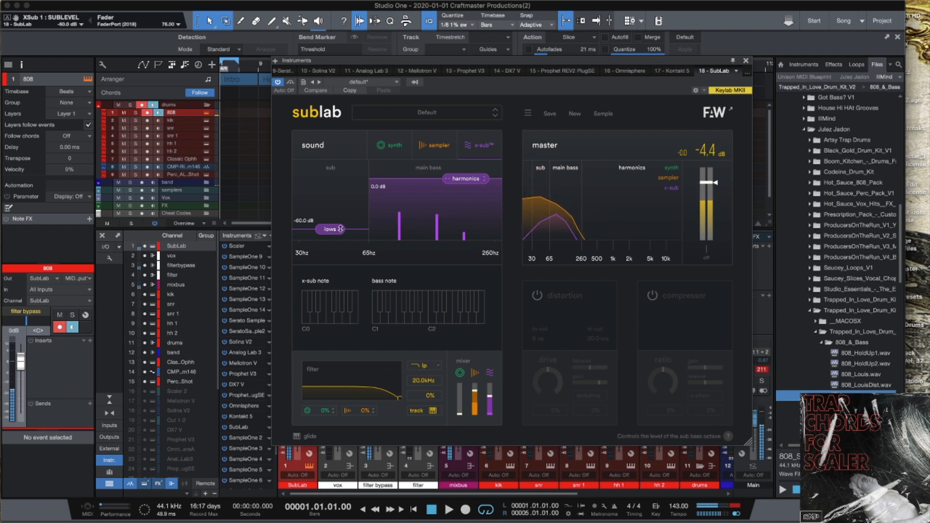
pyautogui.moveTo(340, 228); pyautogui.dragTo(321, 246)
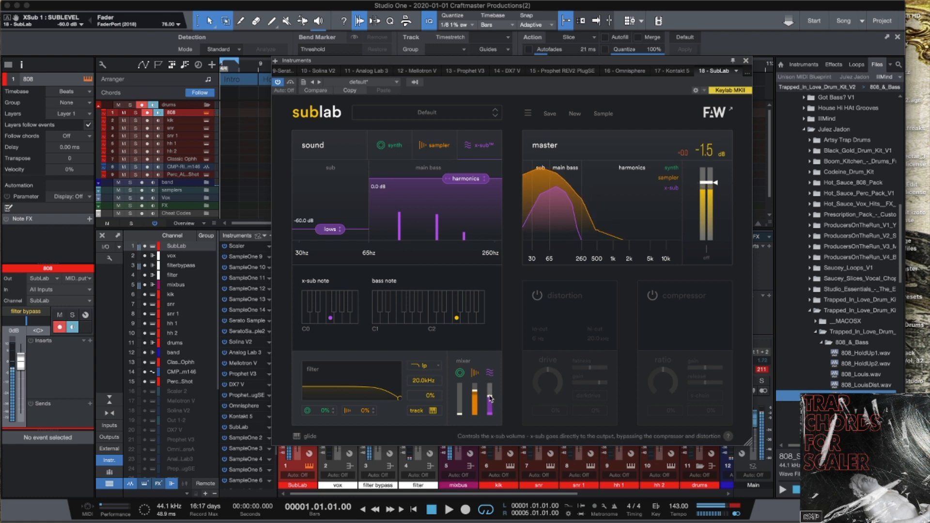
pyautogui.moveTo(490, 398); pyautogui.dragTo(490, 408)
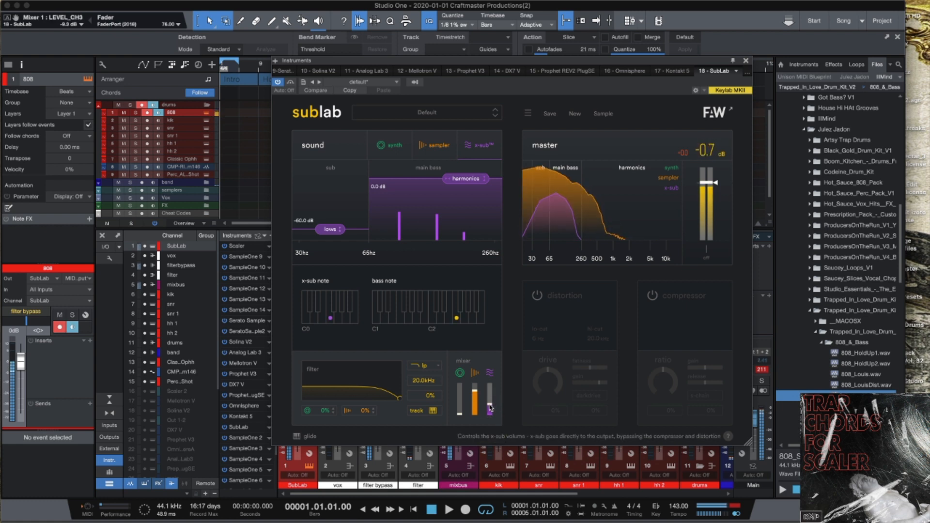
# Mute the synth channel in SubLab's mixer and set the synth oscillator to a square wave
pyautogui.click(459, 373)
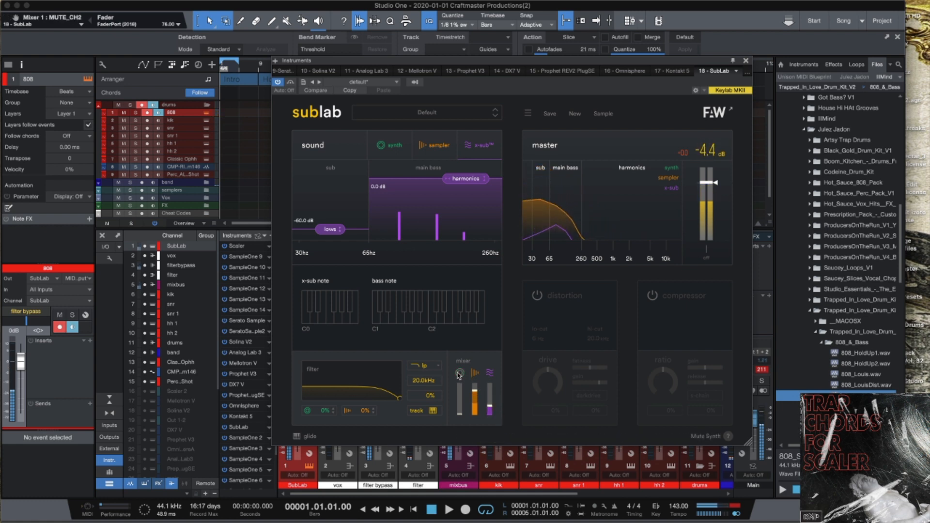
pyautogui.click(390, 145)
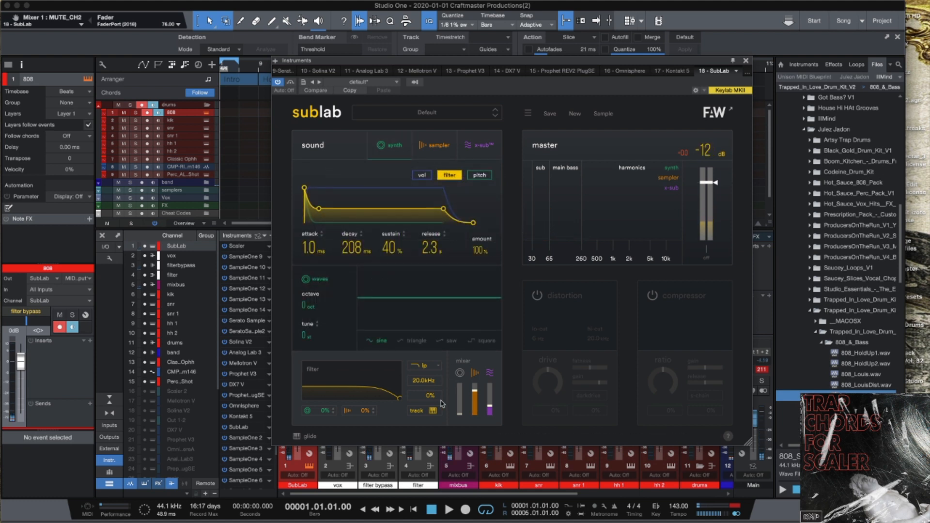
pyautogui.click(486, 342)
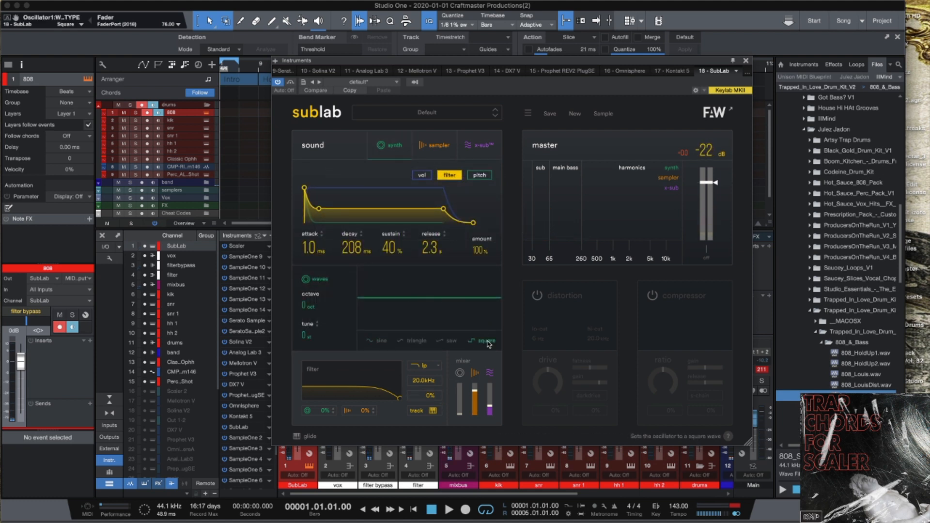
# Unmute the synth channel in SubLab's mixer and set its level to about -12.8 dB
pyautogui.click(461, 413)
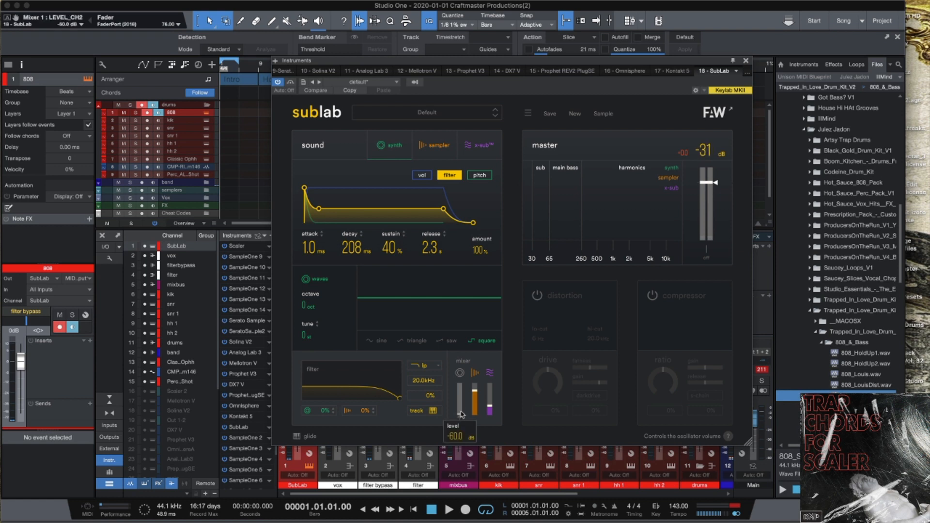
pyautogui.moveTo(461, 413); pyautogui.dragTo(461, 394)
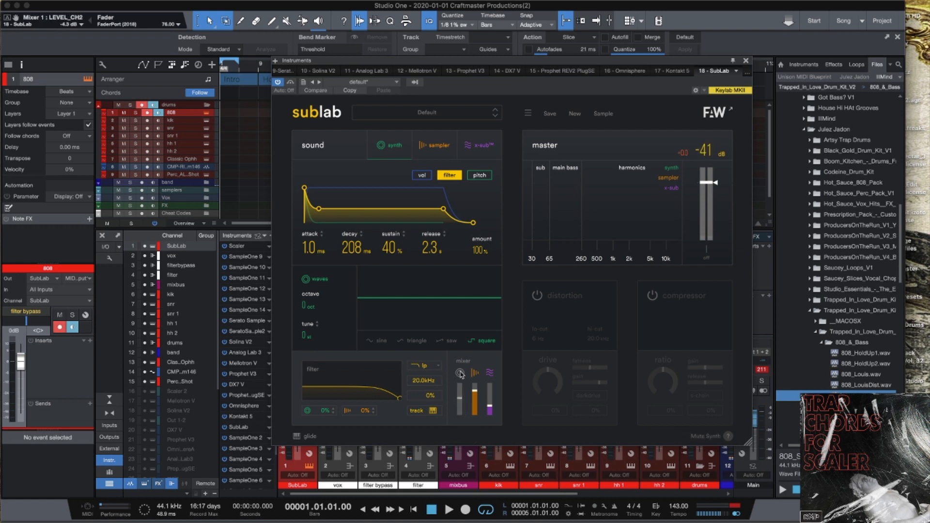
pyautogui.click(460, 373)
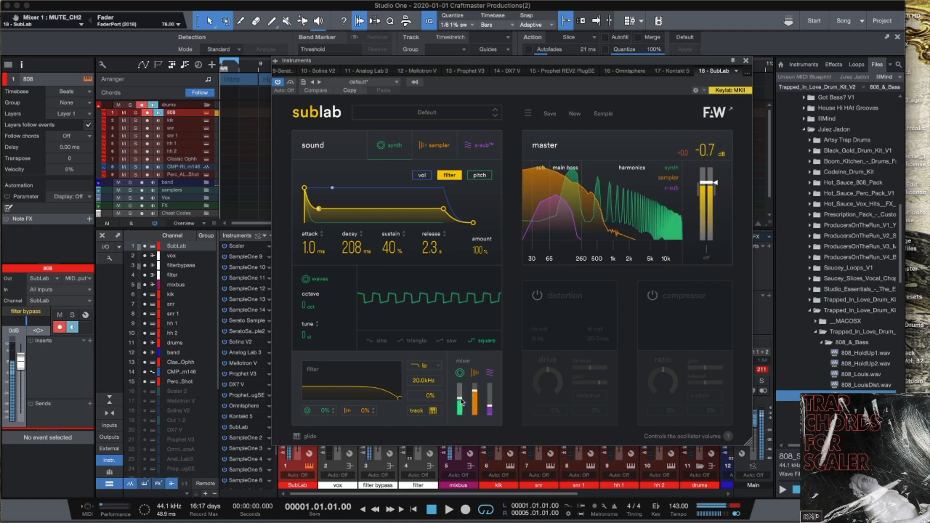
pyautogui.moveTo(460, 401); pyautogui.dragTo(460, 410)
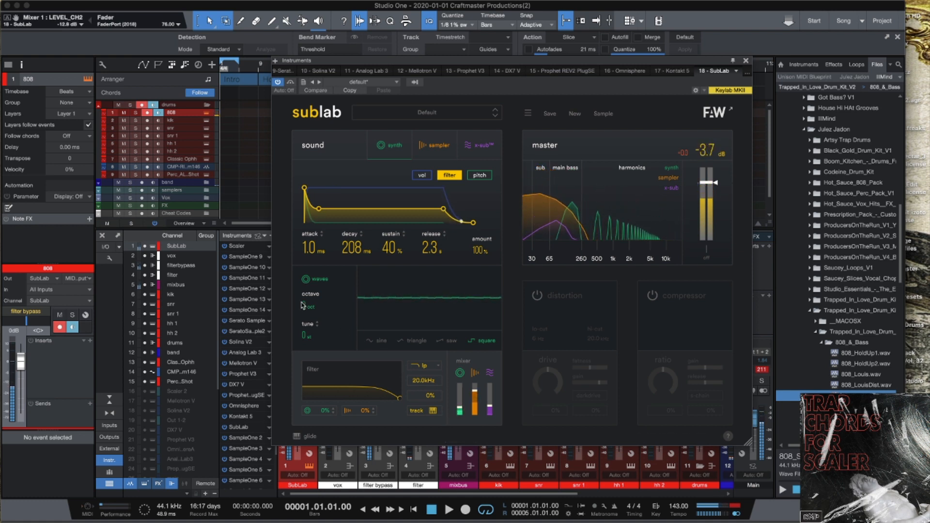
# Set the synth oscillator's octave to -1 and lower the synth mixer level to about -19.3 dB
pyautogui.moveTo(302, 305); pyautogui.dragTo(308, 308)
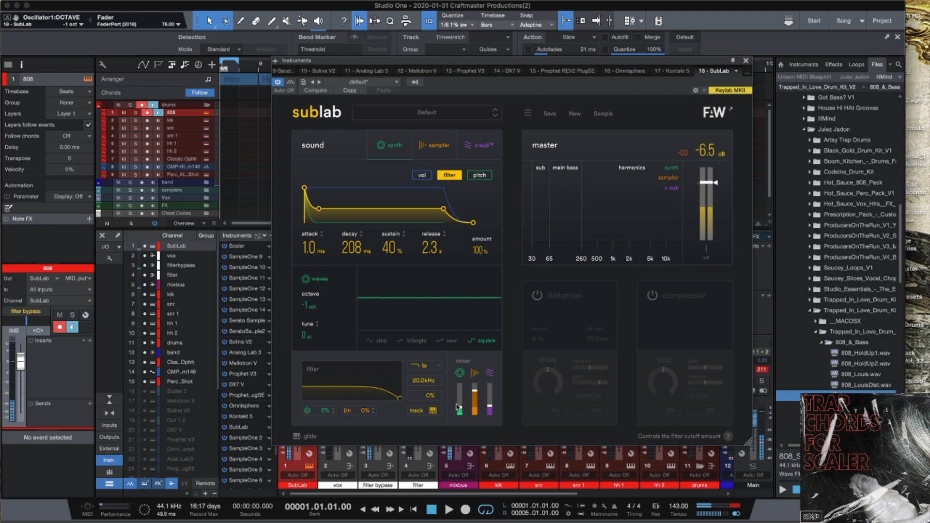
pyautogui.moveTo(460, 409); pyautogui.dragTo(460, 412)
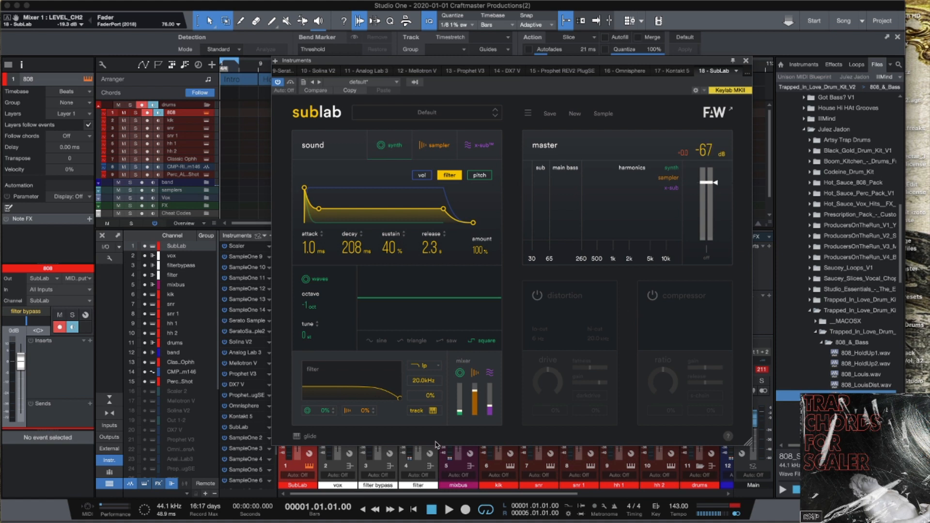
# Open the glide settings and examine the available glide time values
pyautogui.click(297, 437)
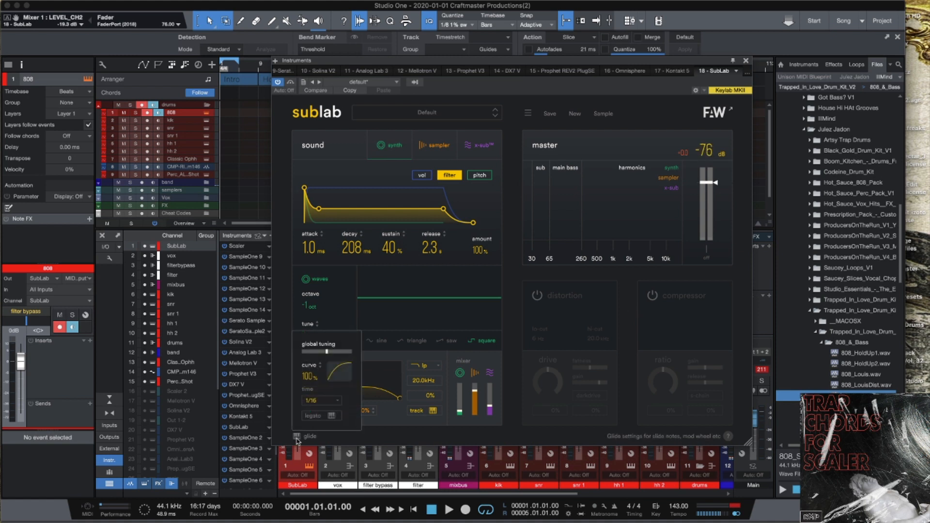
pyautogui.click(321, 400)
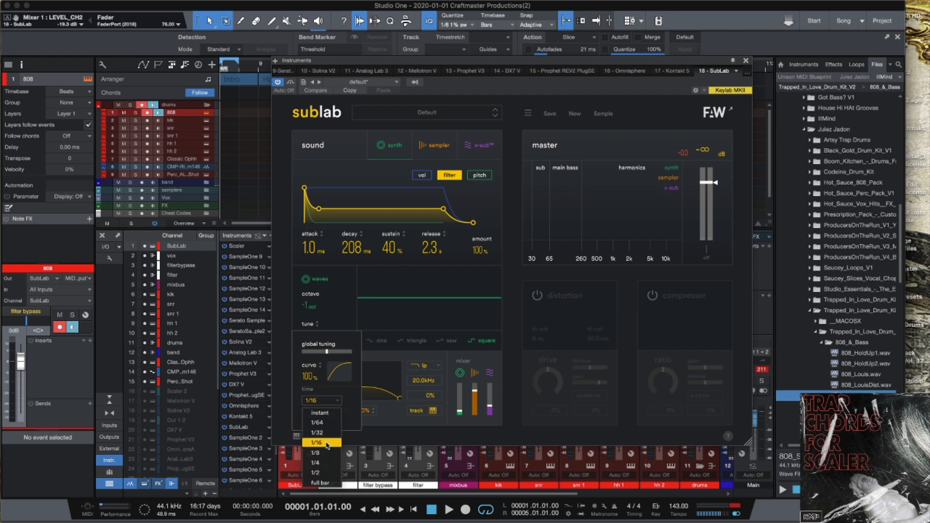
pyautogui.click(527, 300)
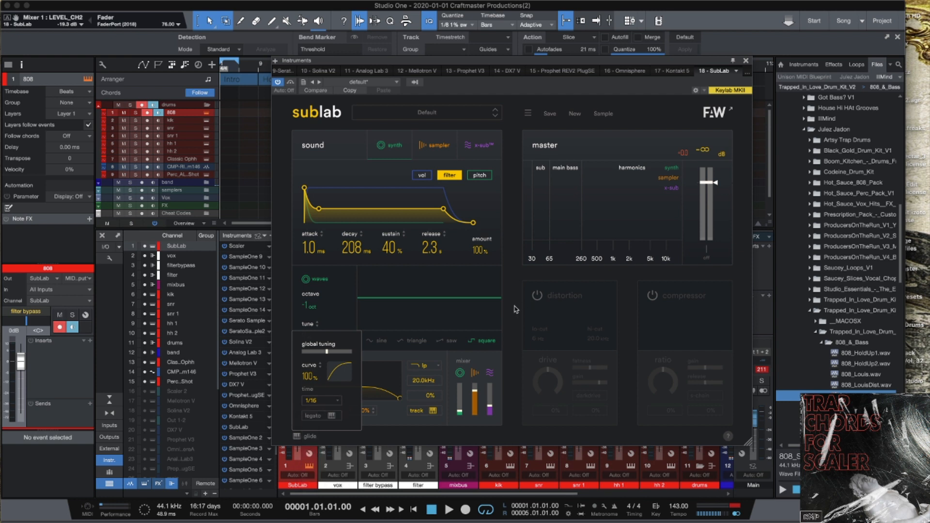
# Set the synth's filter amount to 100% and the low-pass filter to about 151 Hz cutoff with 24% resonance
pyautogui.moveTo(399, 398); pyautogui.dragTo(324, 393)
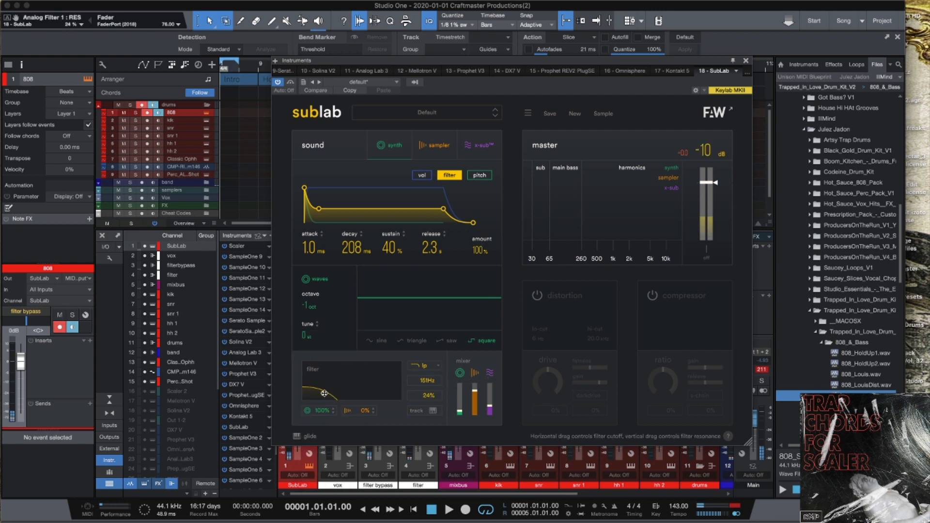